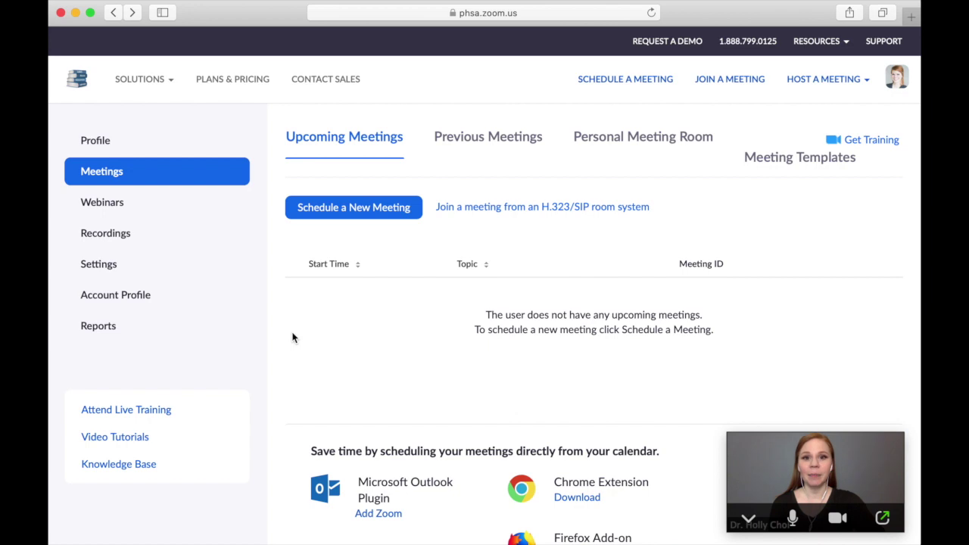
- Switch on the Co-host setting under In Meeting (Basic) in the account settings
{"action": "left_click", "coordinate": [103, 266]}
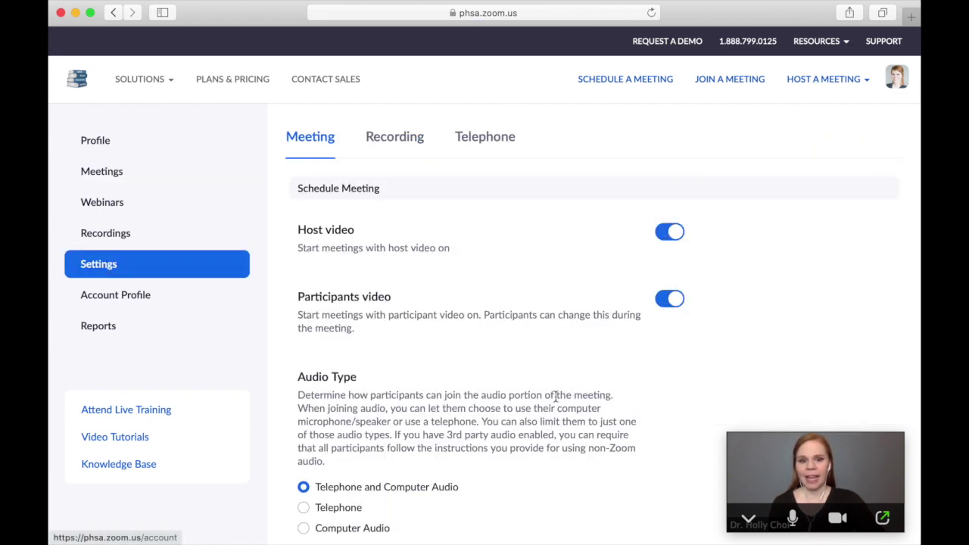
{"action": "scroll", "coordinate": [557, 401], "scroll_direction": "down", "scroll_amount": 15}
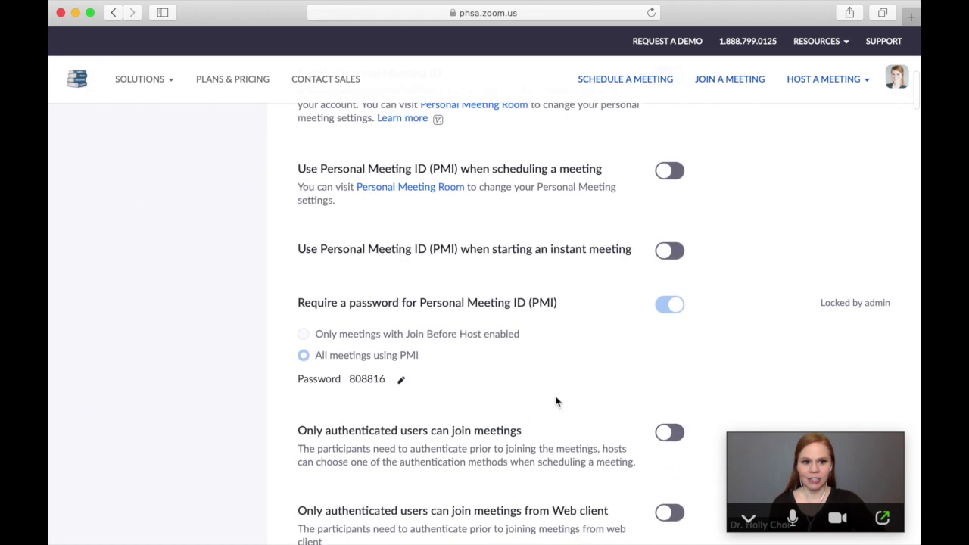
{"action": "scroll", "coordinate": [557, 401], "scroll_direction": "down", "scroll_amount": 8}
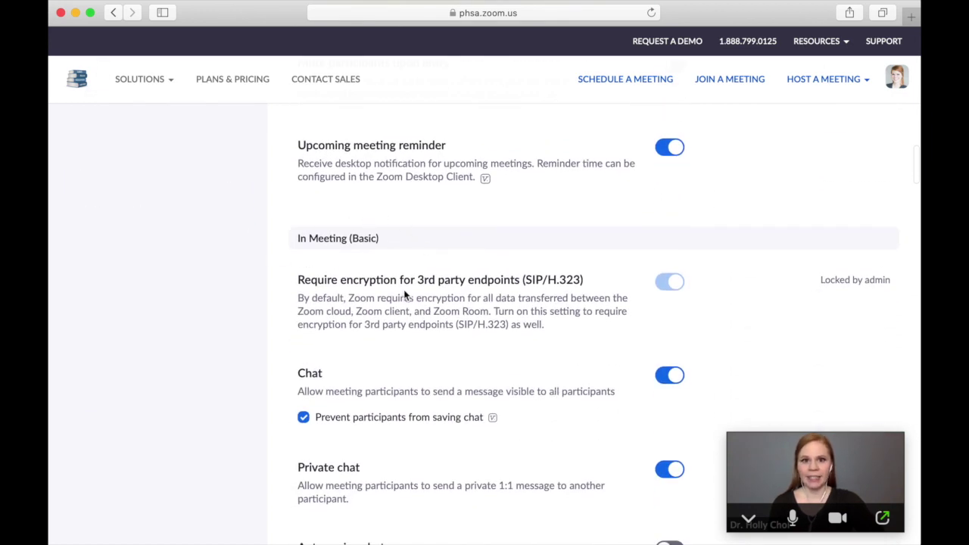
{"action": "scroll", "coordinate": [403, 295], "scroll_direction": "down", "scroll_amount": 6}
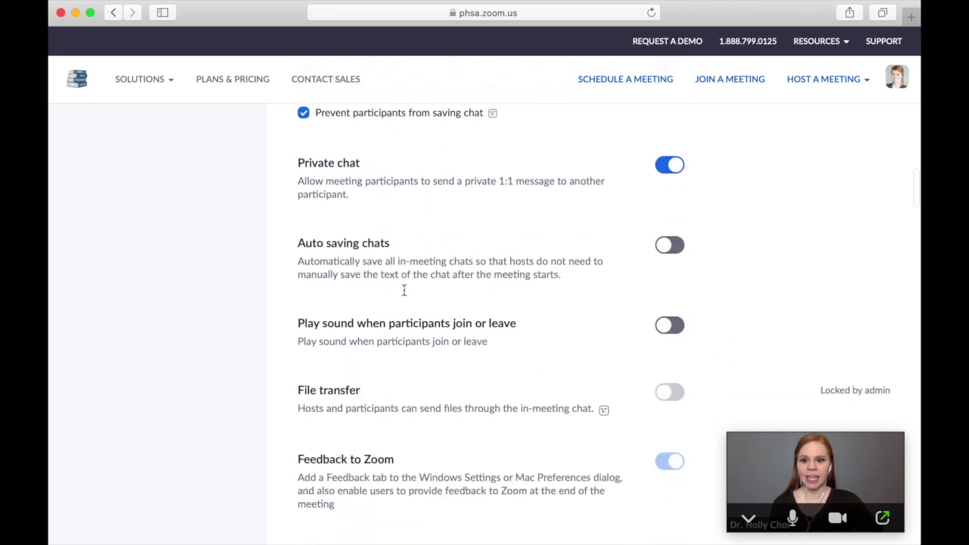
{"action": "scroll", "coordinate": [404, 290], "scroll_direction": "down", "scroll_amount": 3}
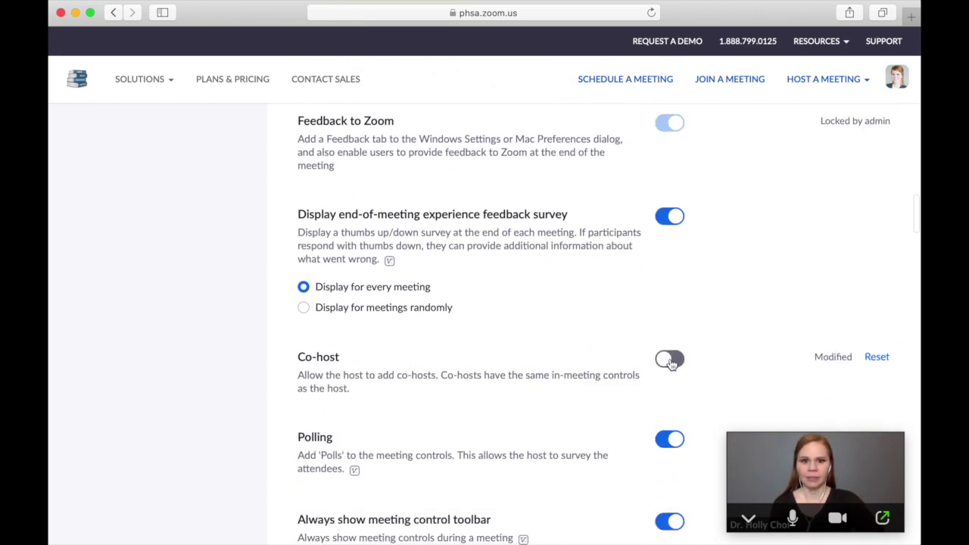
{"action": "left_click", "coordinate": [670, 361]}
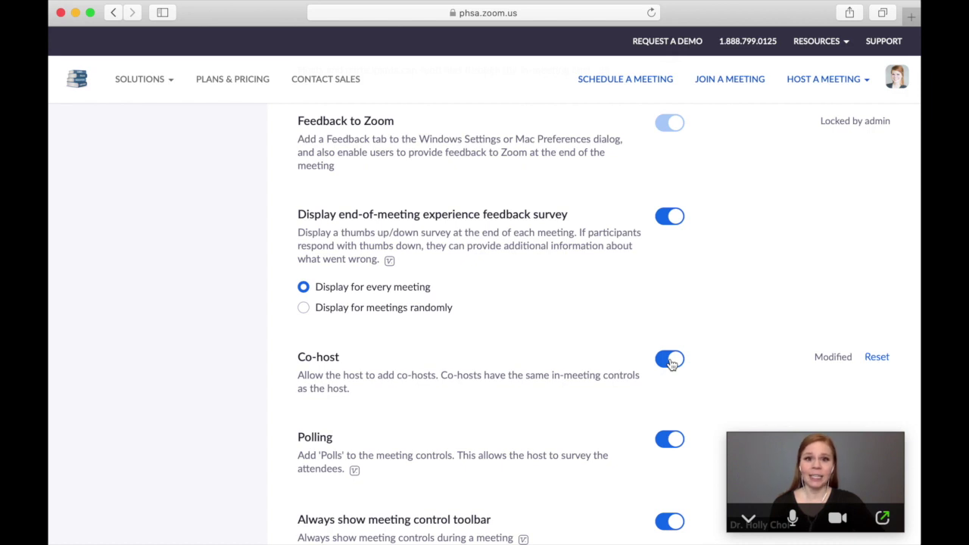
{"action": "scroll", "coordinate": [671, 364], "scroll_direction": "up", "scroll_amount": 20}
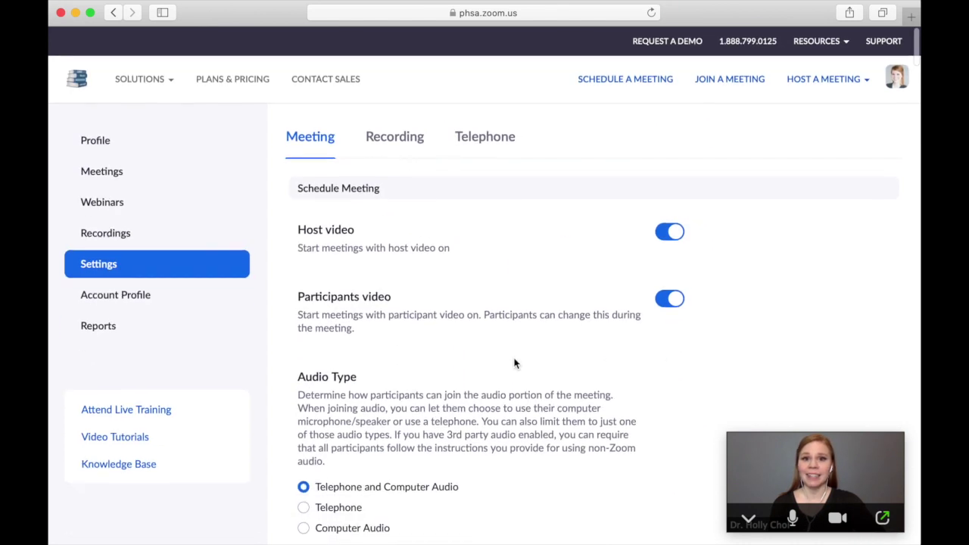
- Begin a new webinar from the Webinars page with the topic 'Flu Season Info Session'
{"action": "left_click", "coordinate": [106, 204]}
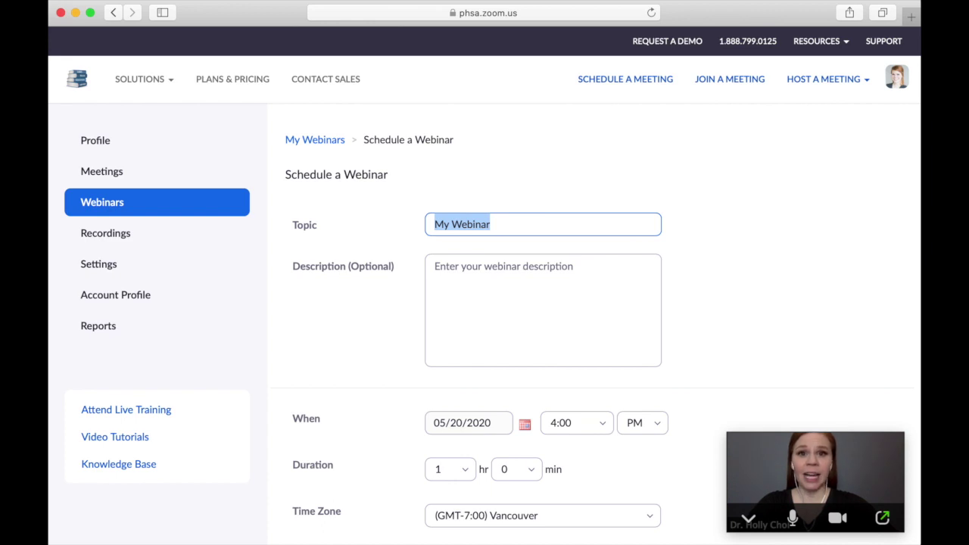
{"action": "type", "text": "Fl"}
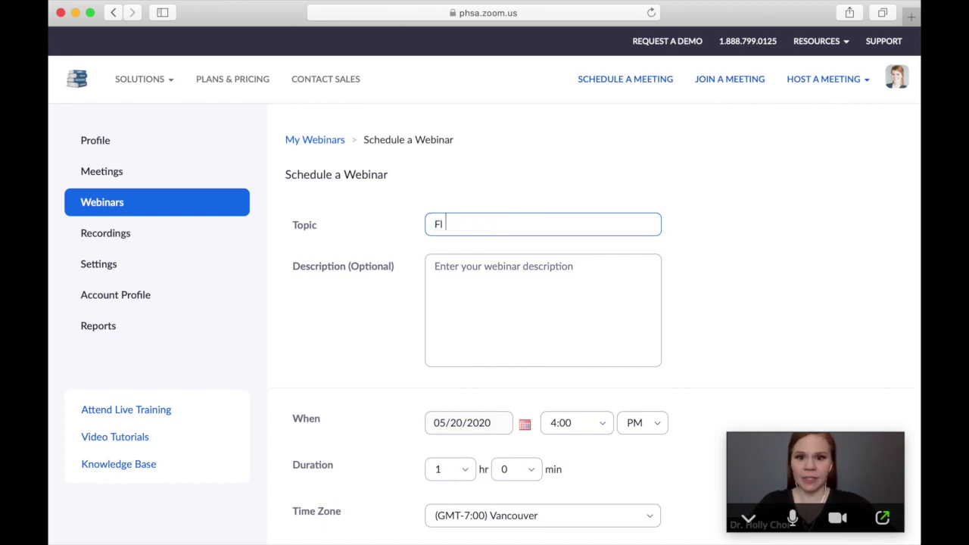
{"action": "type", "text": "u Season Inf"}
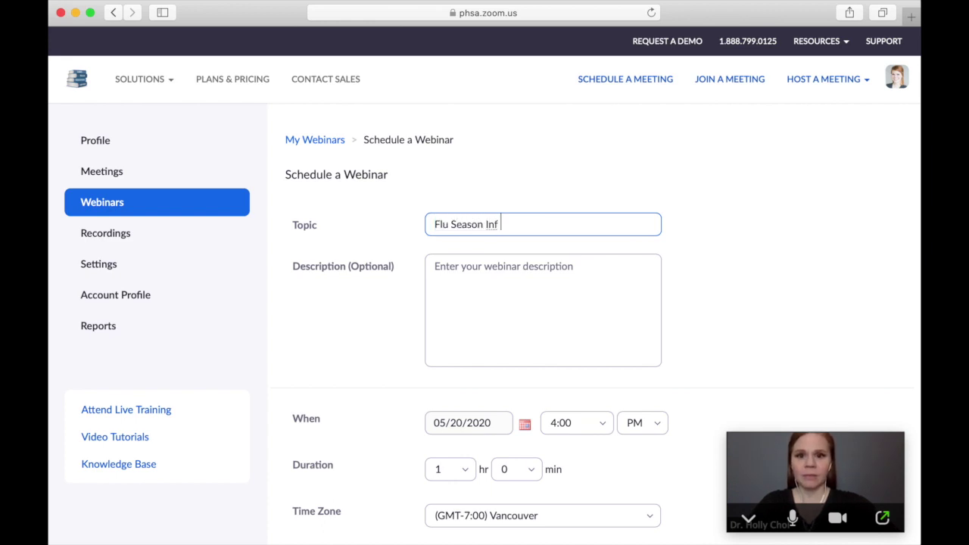
{"action": "type", "text": "o Session"}
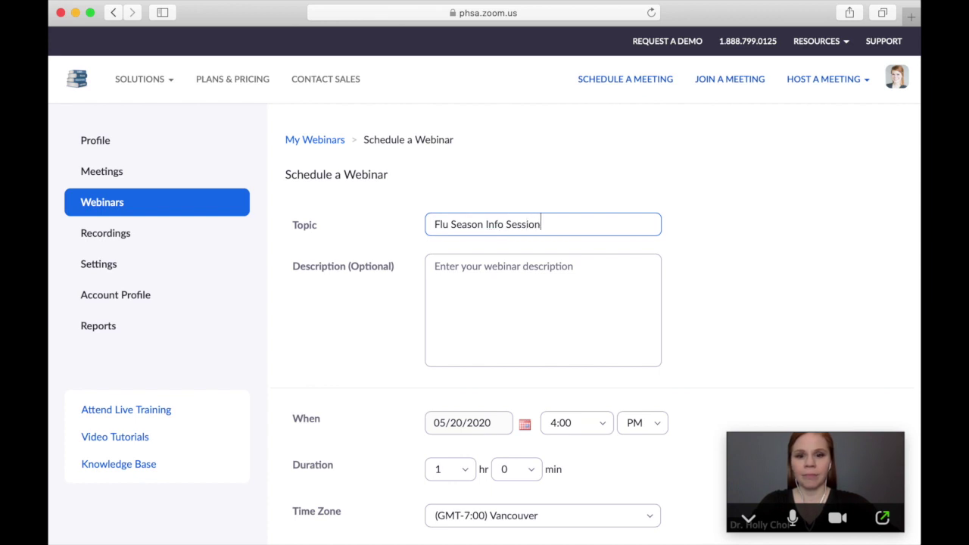
{"action": "key", "text": "Tab"}
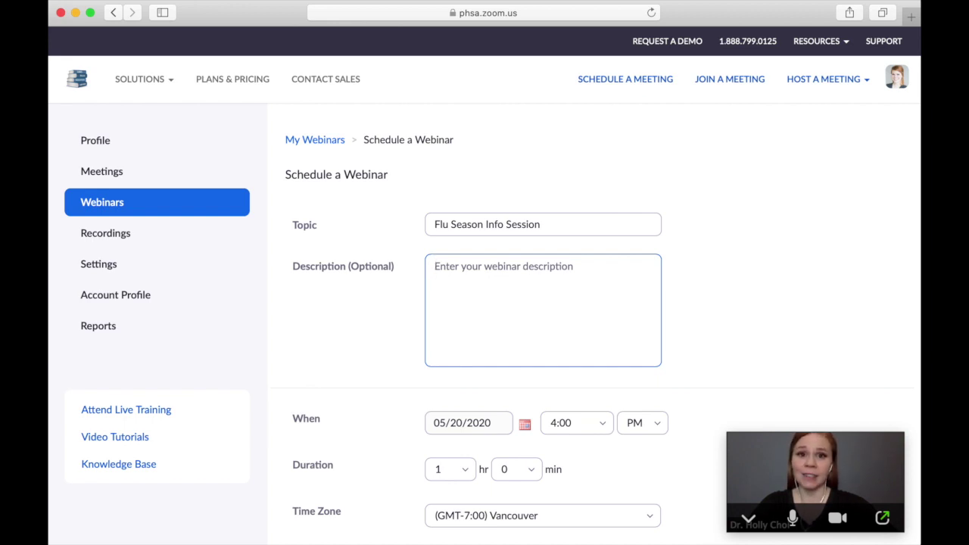
{"action": "scroll", "coordinate": [557, 251], "scroll_direction": "down", "scroll_amount": 5}
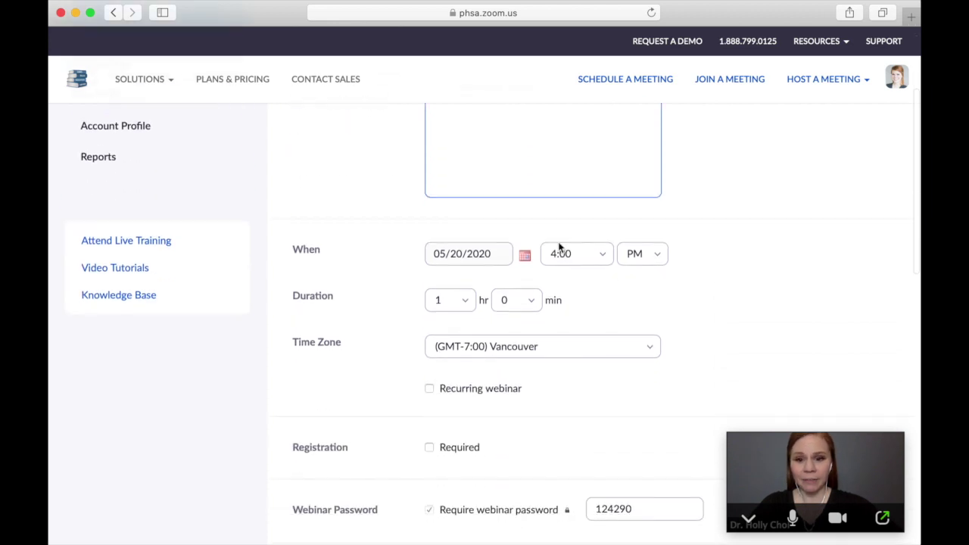
{"action": "left_click", "coordinate": [505, 262]}
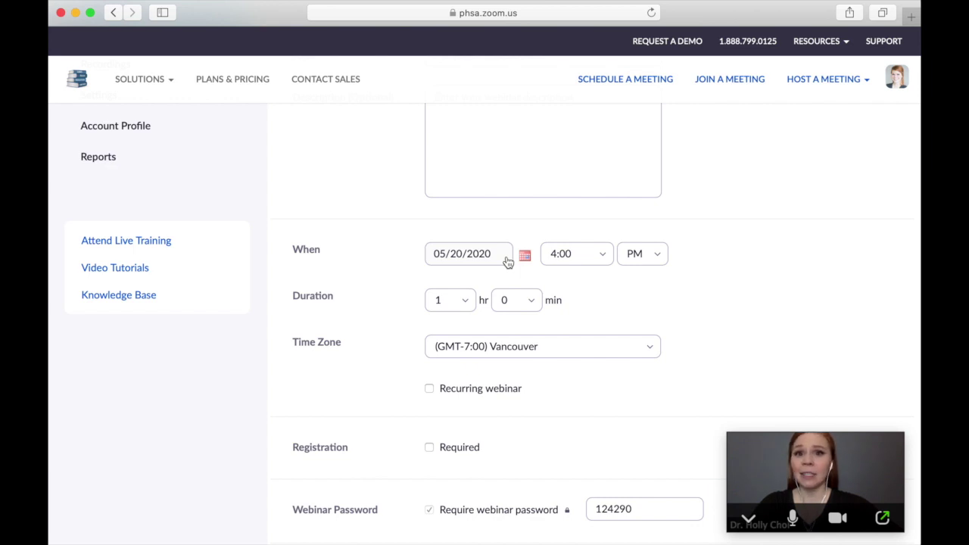
{"action": "left_click", "coordinate": [556, 253]}
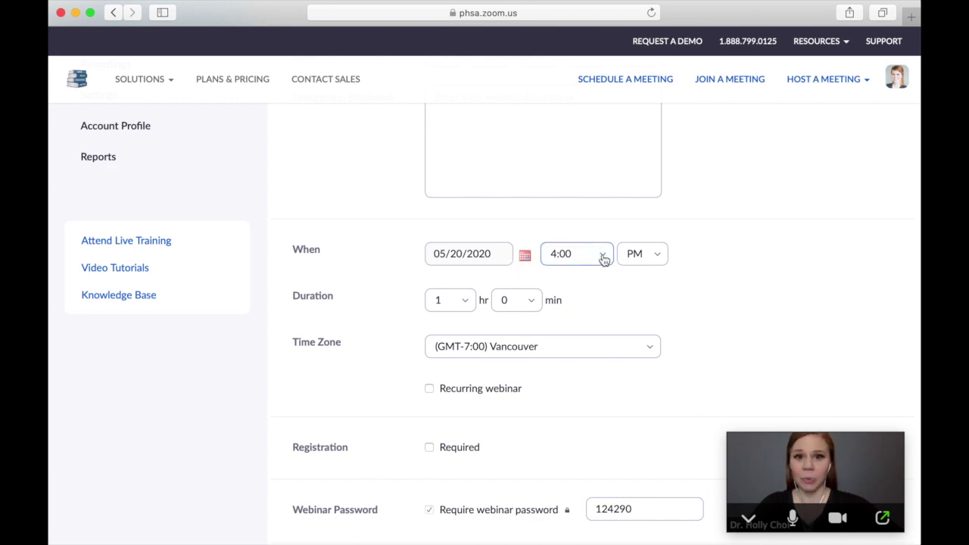
{"action": "left_click", "coordinate": [603, 258]}
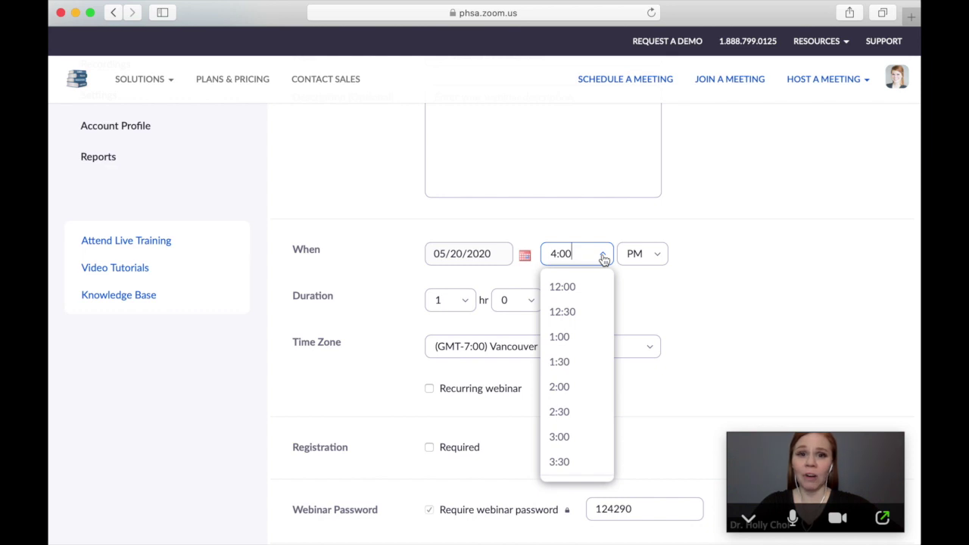
{"action": "left_click", "coordinate": [603, 259]}
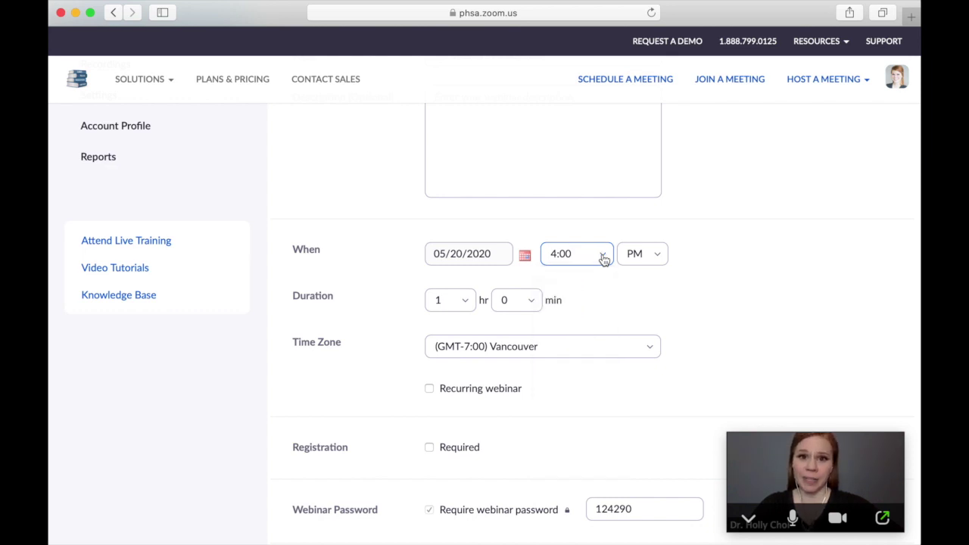
{"action": "left_click", "coordinate": [463, 302]}
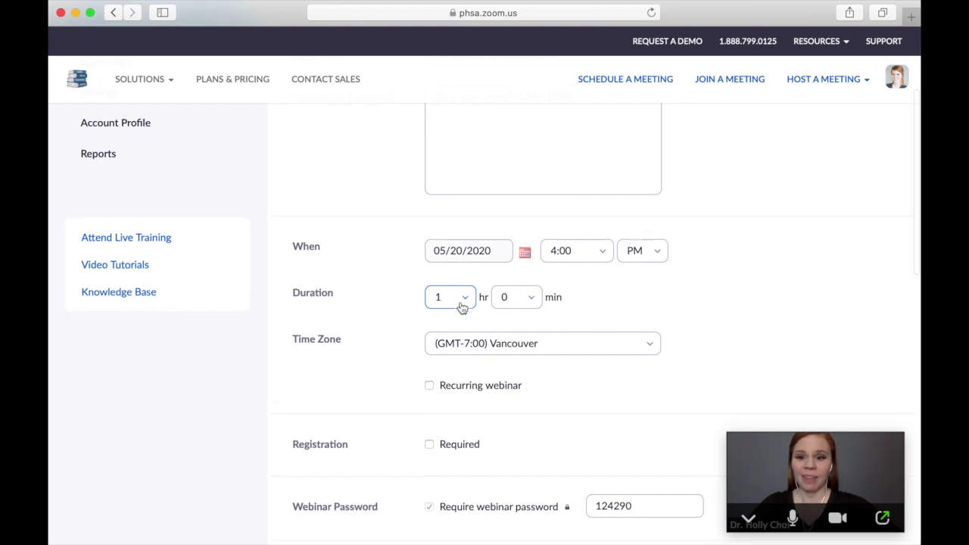
{"action": "scroll", "coordinate": [463, 307], "scroll_direction": "down", "scroll_amount": 3}
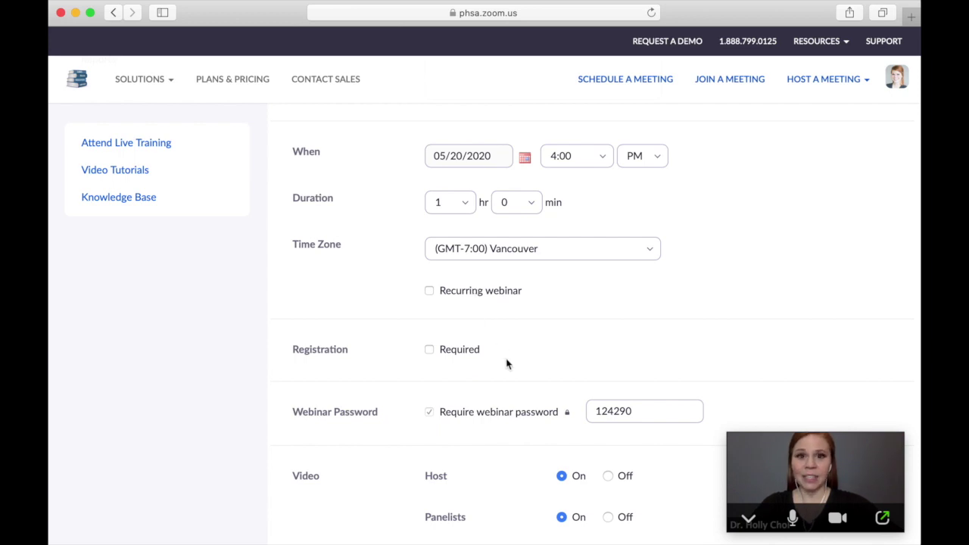
{"action": "scroll", "coordinate": [507, 364], "scroll_direction": "down", "scroll_amount": 2}
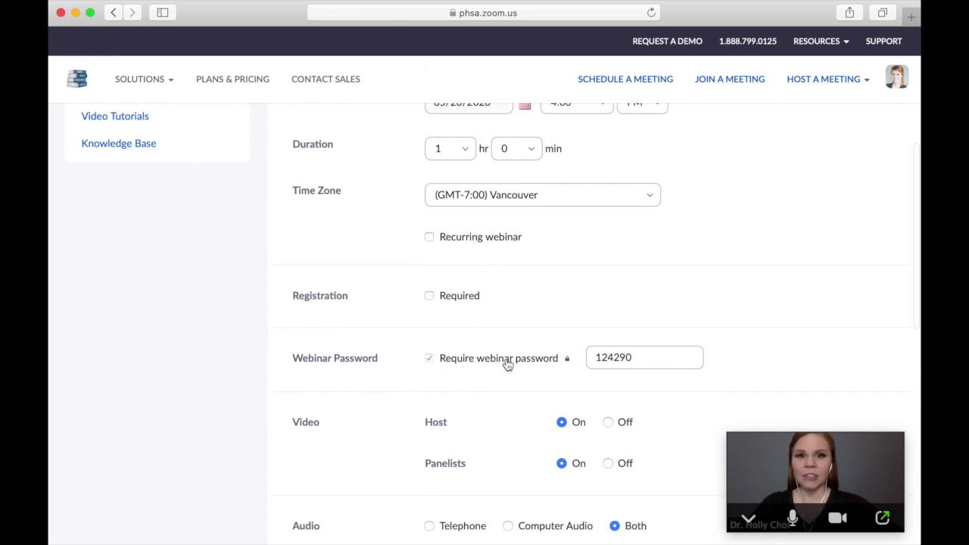
- Set Registration to Required on the Schedule a Webinar form
{"action": "left_click", "coordinate": [459, 301]}
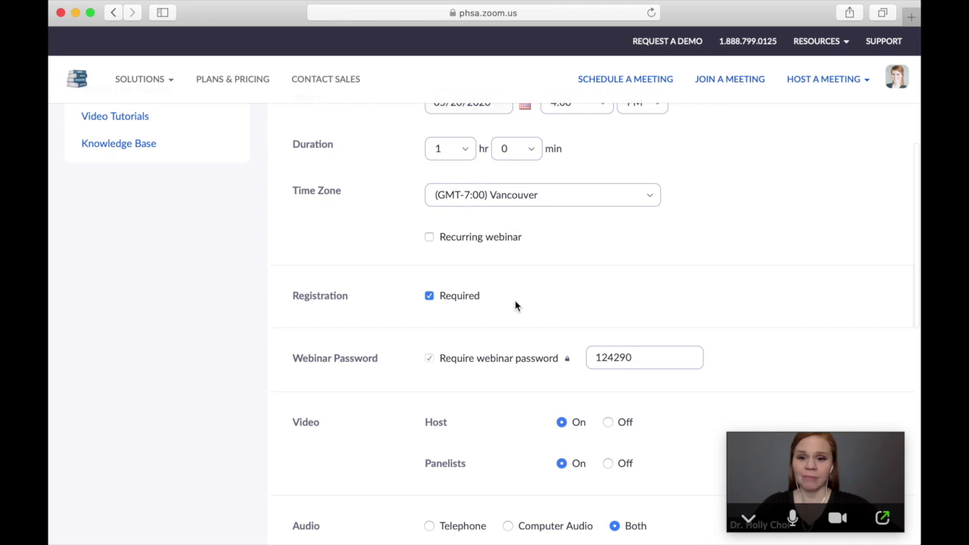
{"action": "scroll", "coordinate": [514, 305], "scroll_direction": "down", "scroll_amount": 5}
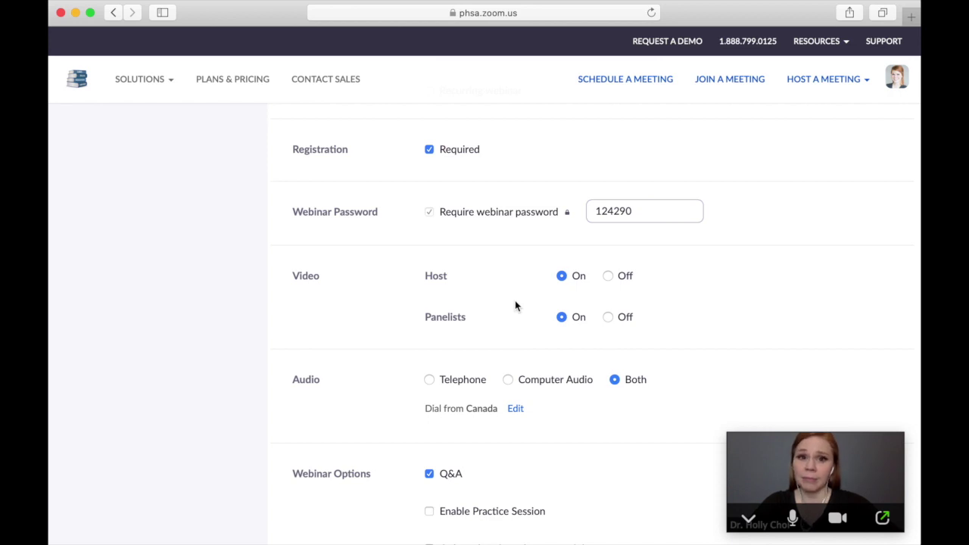
{"action": "scroll", "coordinate": [515, 305], "scroll_direction": "down", "scroll_amount": 3}
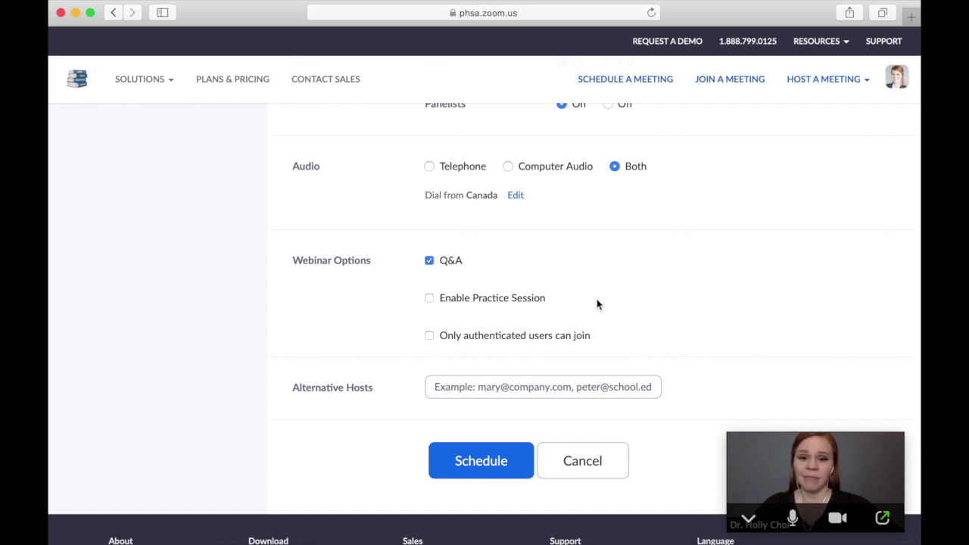
- Tick Enable Practice Session under Webinar Options
{"action": "left_click", "coordinate": [477, 305]}
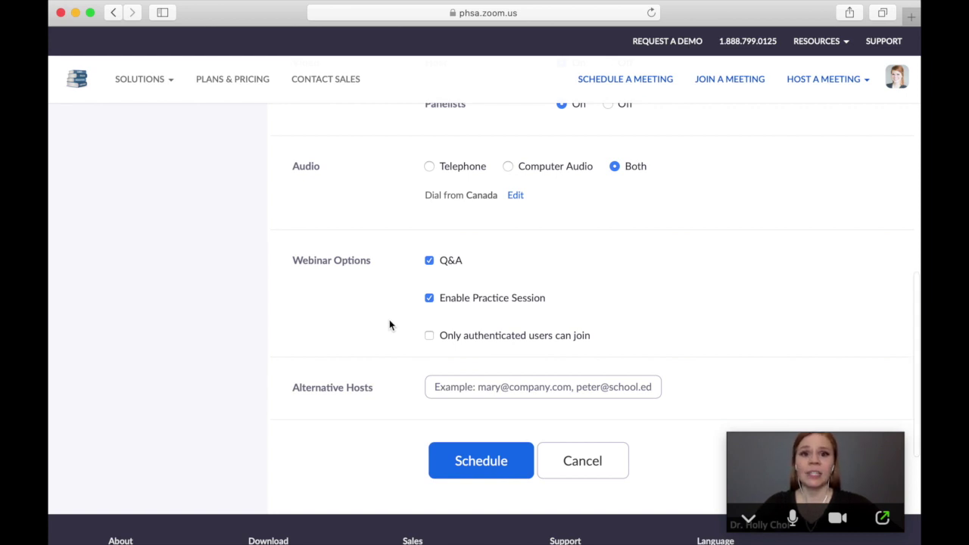
{"action": "scroll", "coordinate": [389, 326], "scroll_direction": "down", "scroll_amount": 1}
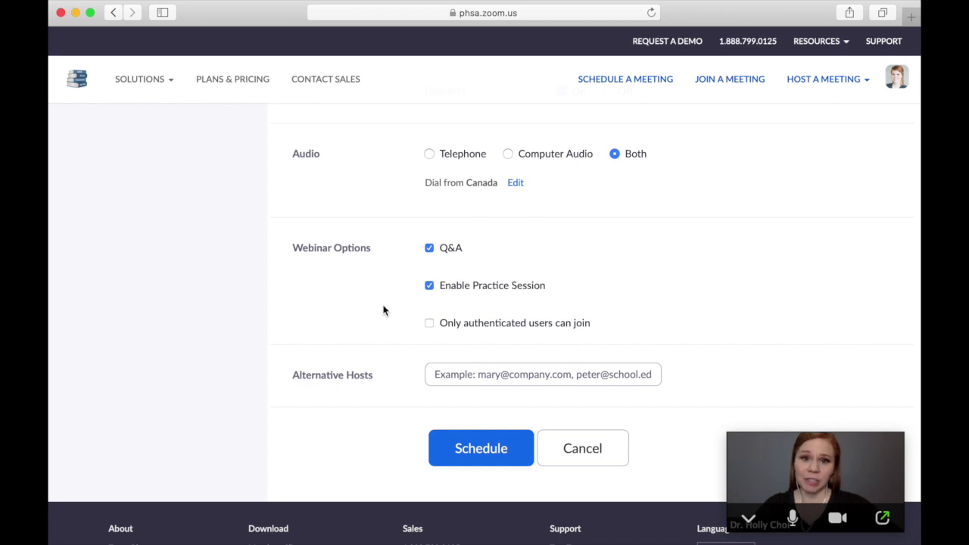
{"action": "scroll", "coordinate": [383, 310], "scroll_direction": "down", "scroll_amount": 1}
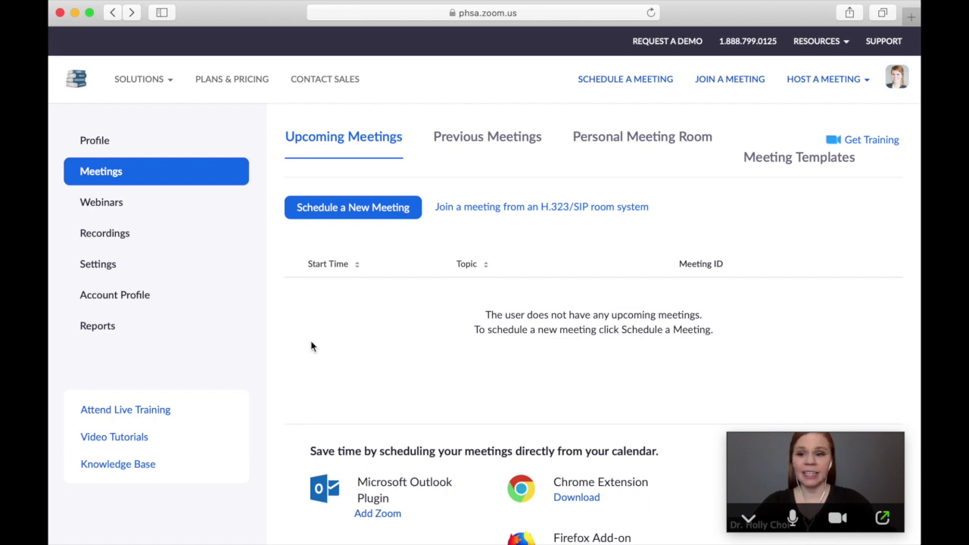
- Open the Flu Season Info Session webinar from the upcoming Webinars list
{"action": "left_click", "coordinate": [114, 213]}
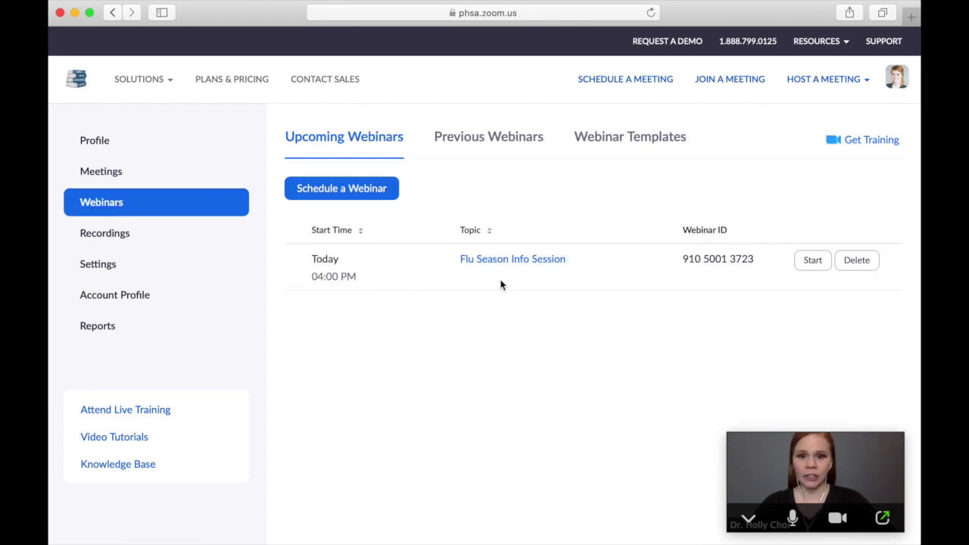
{"action": "left_click", "coordinate": [525, 266]}
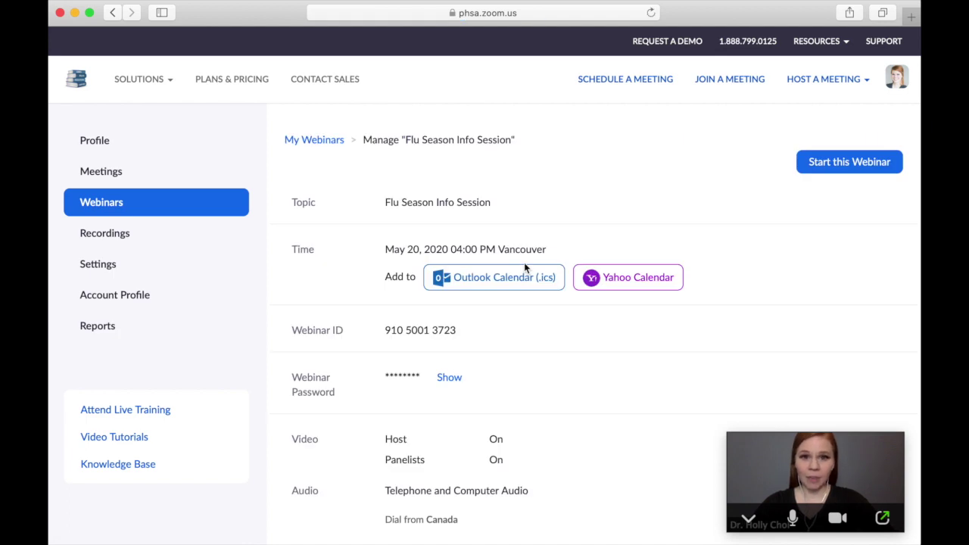
- Scroll the Manage webinar page down to the Invitations section and Registration Link
{"action": "scroll", "coordinate": [524, 261], "scroll_direction": "down", "scroll_amount": 10}
{"action": "scroll", "coordinate": [524, 265], "scroll_direction": "up", "scroll_amount": 3}
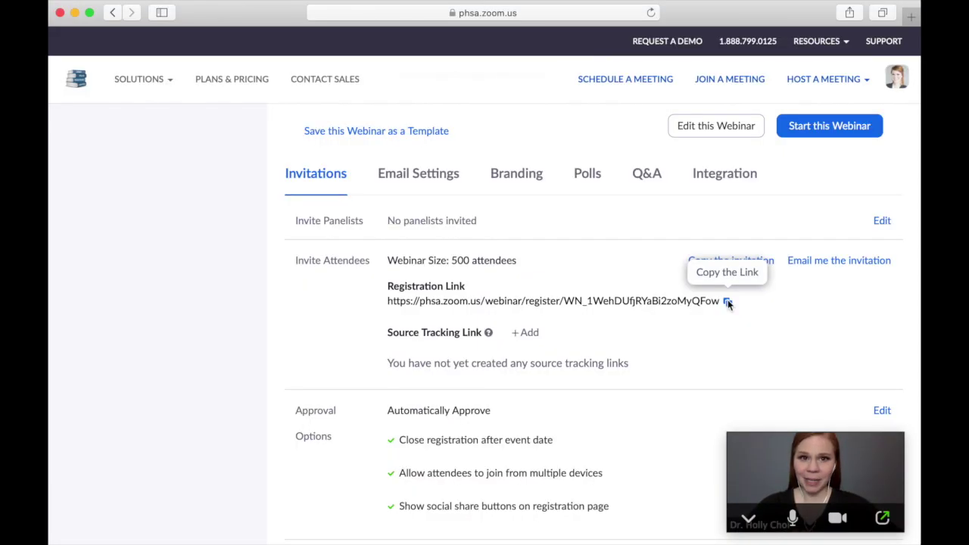
{"action": "scroll", "coordinate": [728, 303], "scroll_direction": "down", "scroll_amount": 5}
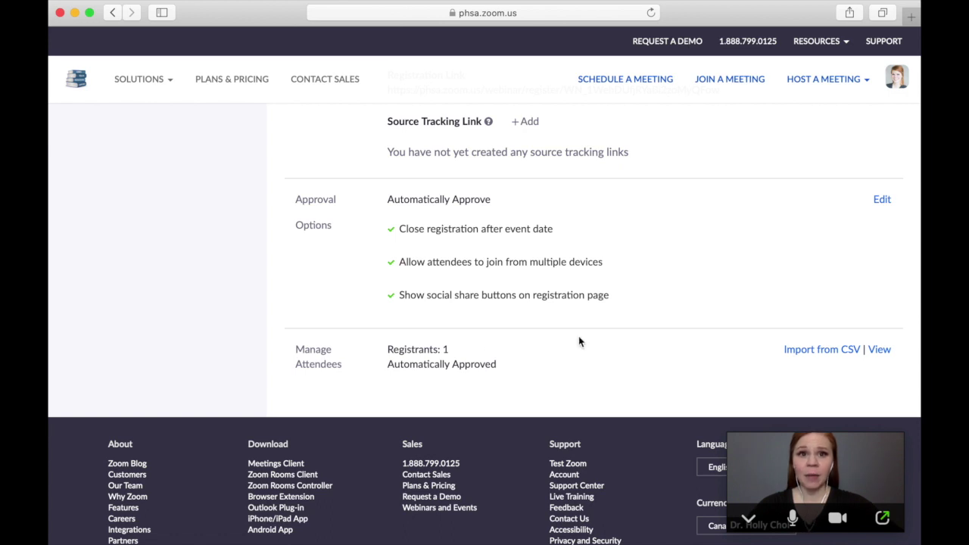
{"action": "left_click", "coordinate": [878, 351]}
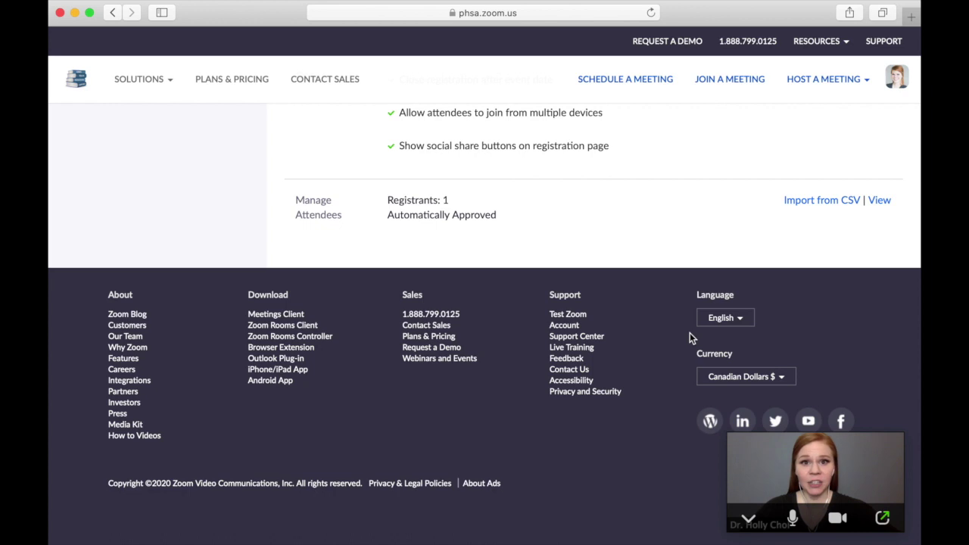
{"action": "scroll", "coordinate": [689, 332], "scroll_direction": "up", "scroll_amount": 10}
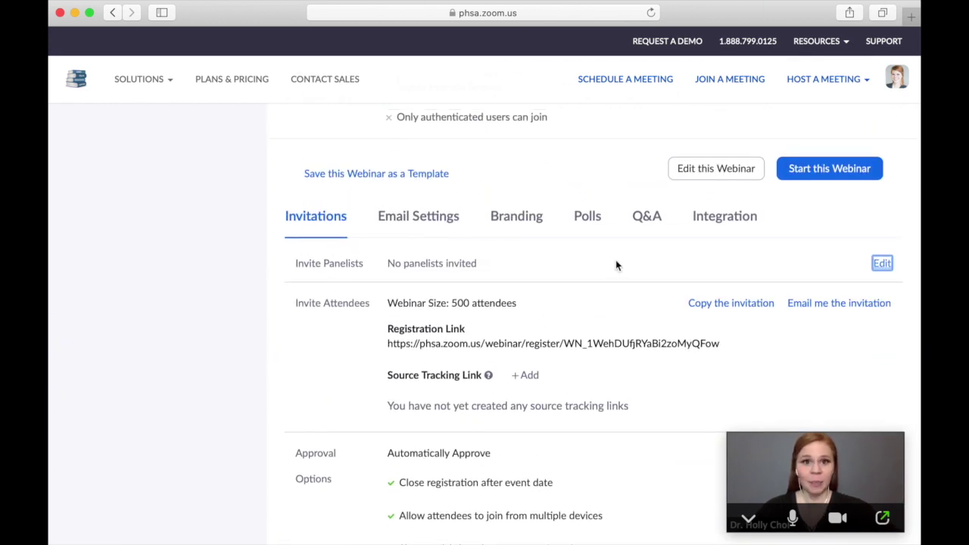
{"action": "left_click", "coordinate": [881, 262]}
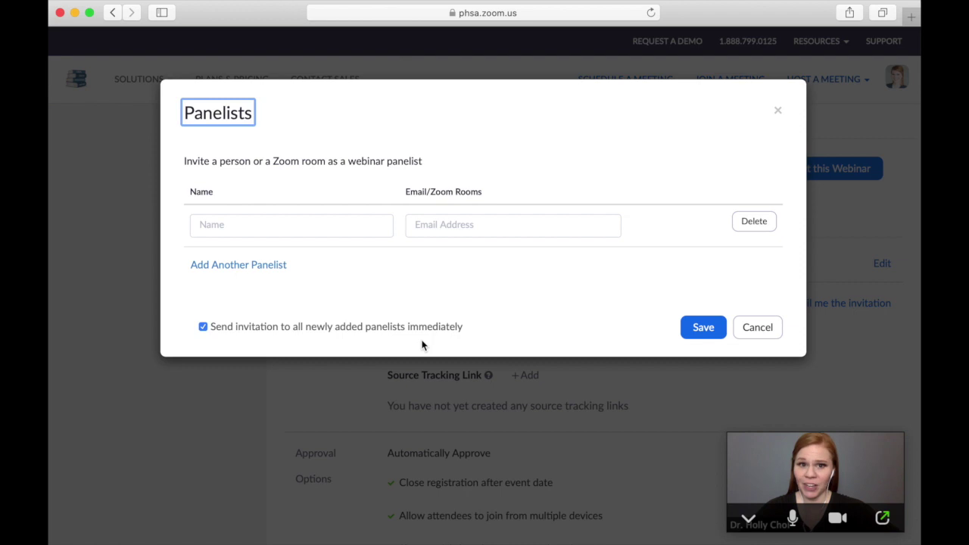
{"action": "left_click", "coordinate": [702, 328]}
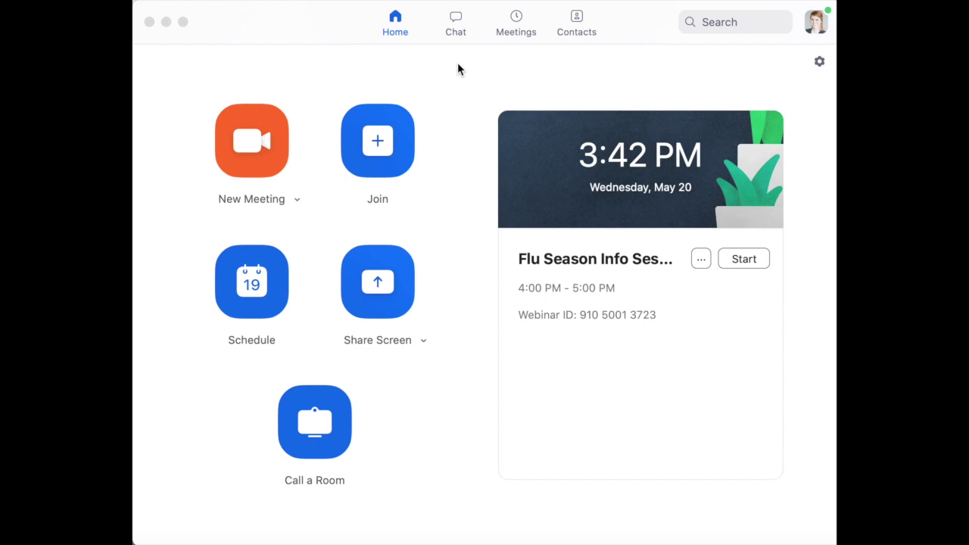
- Start the Flu Season Info Session webinar from its card on the Zoom Home tab
{"action": "left_click", "coordinate": [743, 258]}
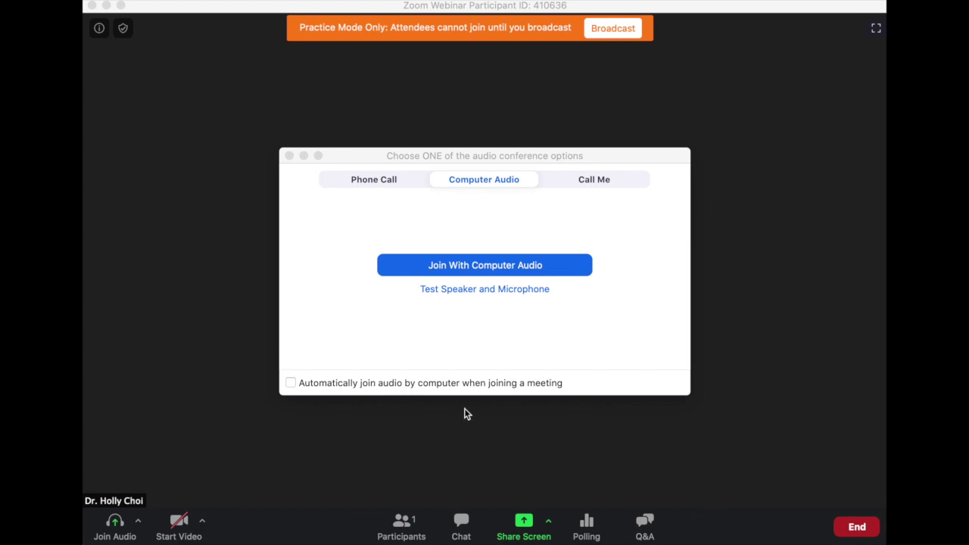
- Join with computer audio, turn the camera on, mute the microphone, and show audio options
{"action": "left_click", "coordinate": [484, 266]}
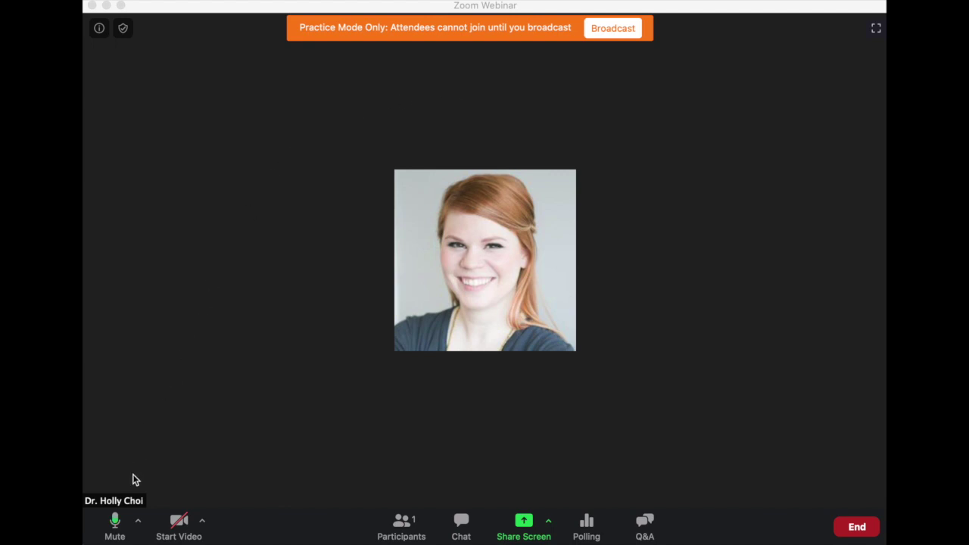
{"action": "left_click", "coordinate": [162, 534]}
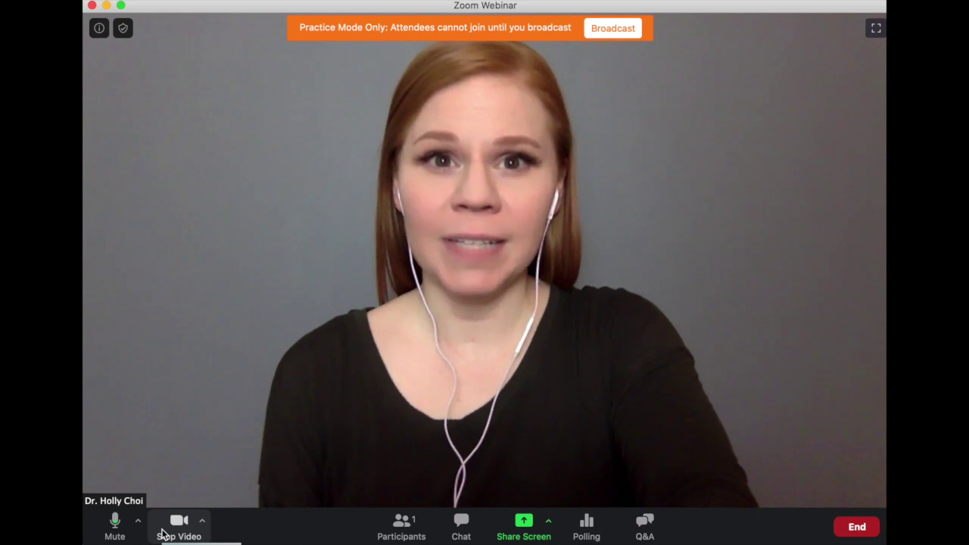
{"action": "left_click", "coordinate": [115, 529]}
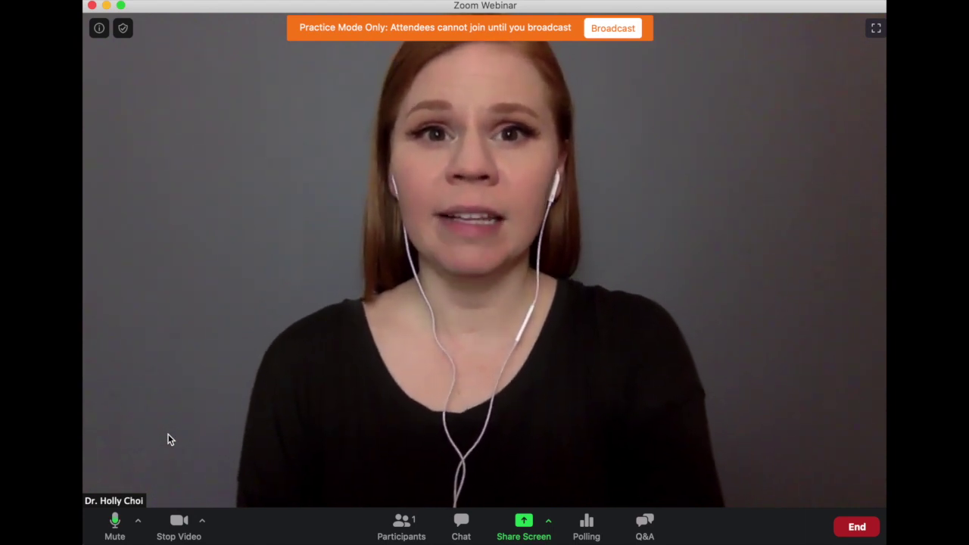
{"action": "left_click", "coordinate": [138, 525]}
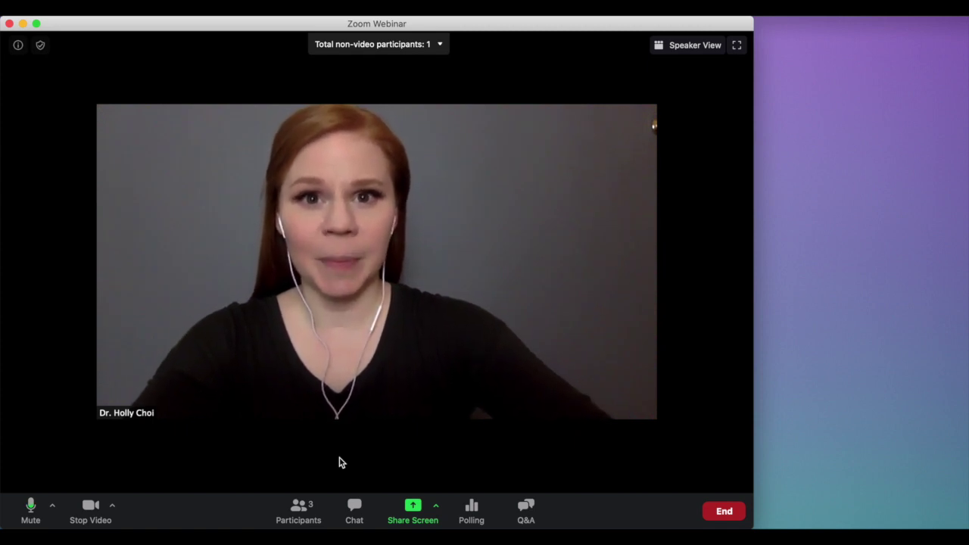
- Promote the MOA panelist to co-host from the Participants panel and confirm
{"action": "left_click", "coordinate": [300, 515]}
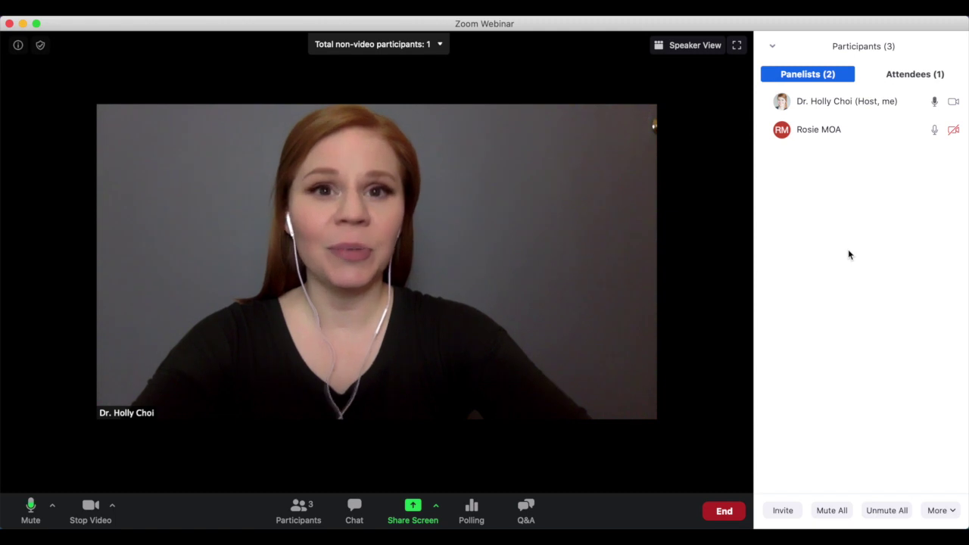
{"action": "mouse_move", "coordinate": [843, 140]}
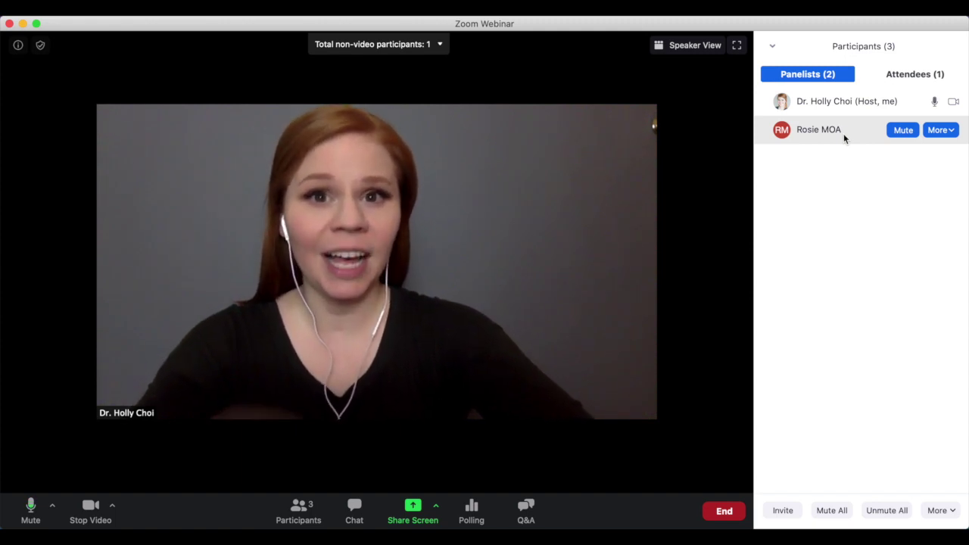
{"action": "left_click", "coordinate": [951, 132]}
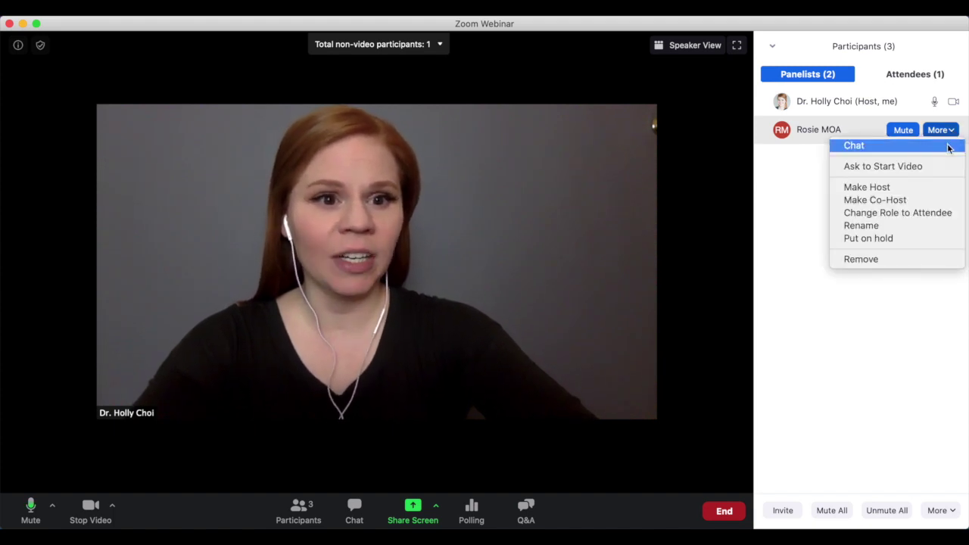
{"action": "left_click", "coordinate": [931, 201]}
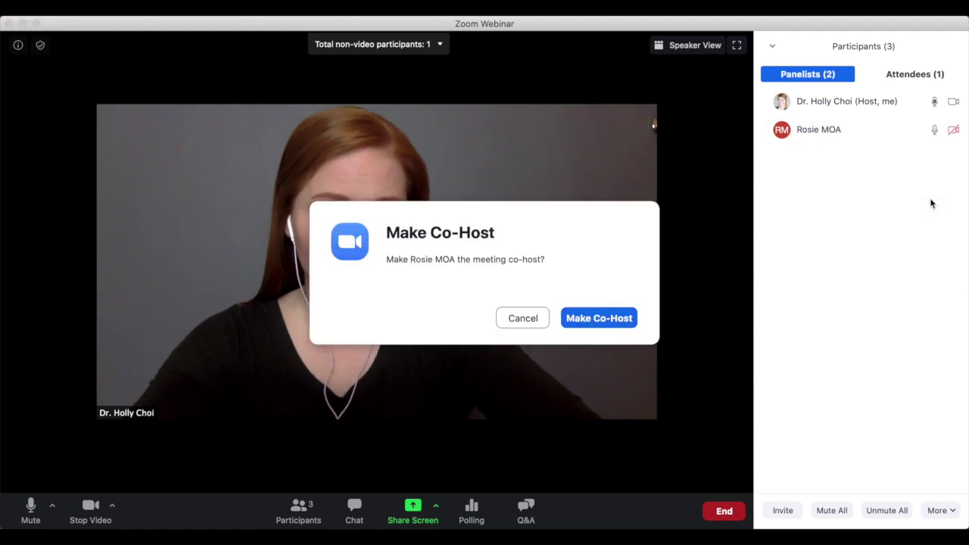
{"action": "left_click", "coordinate": [618, 319]}
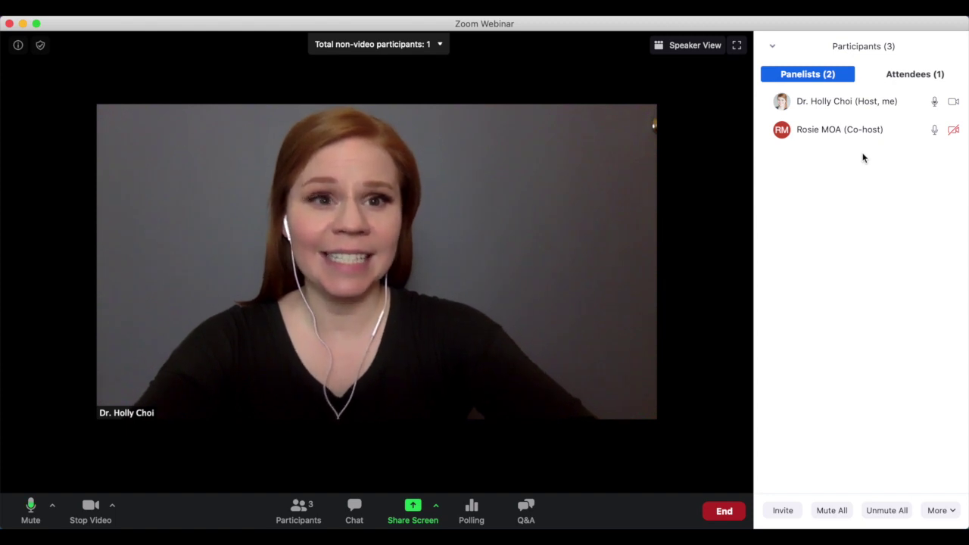
{"action": "left_click", "coordinate": [913, 75]}
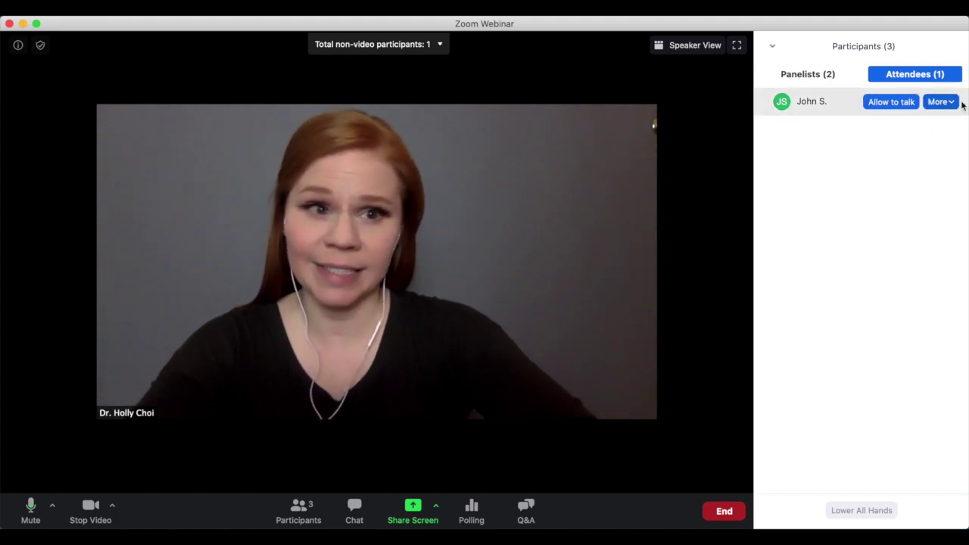
{"action": "left_click", "coordinate": [942, 101]}
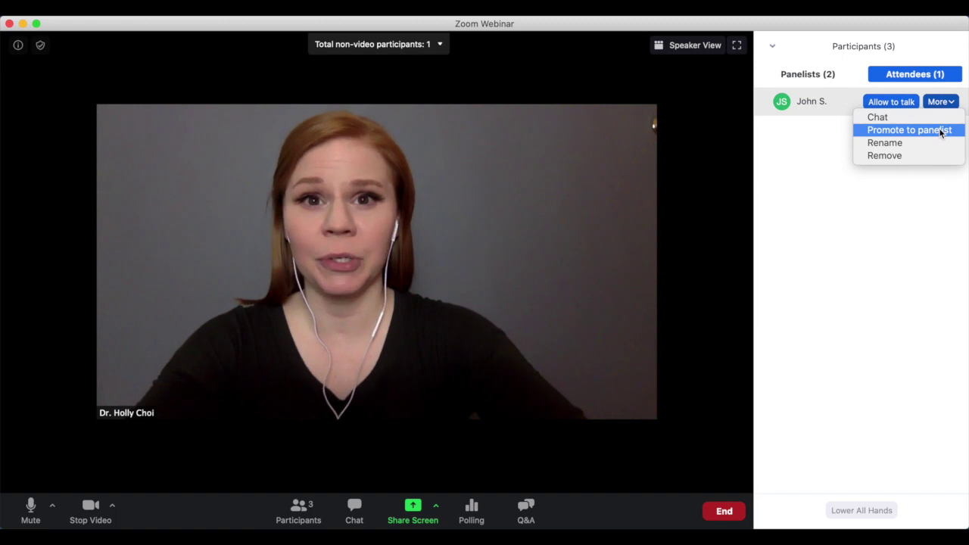
{"action": "left_click", "coordinate": [940, 131]}
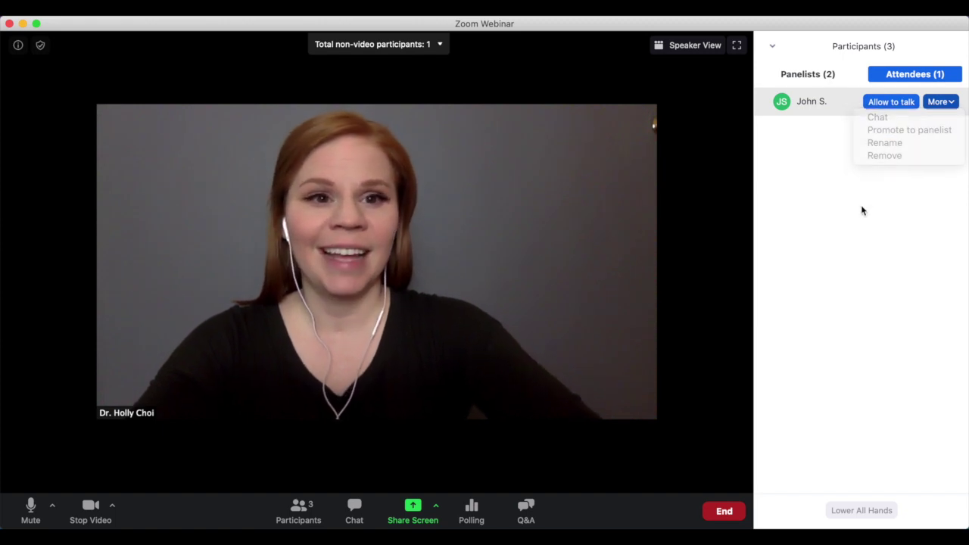
{"action": "left_click", "coordinate": [817, 75]}
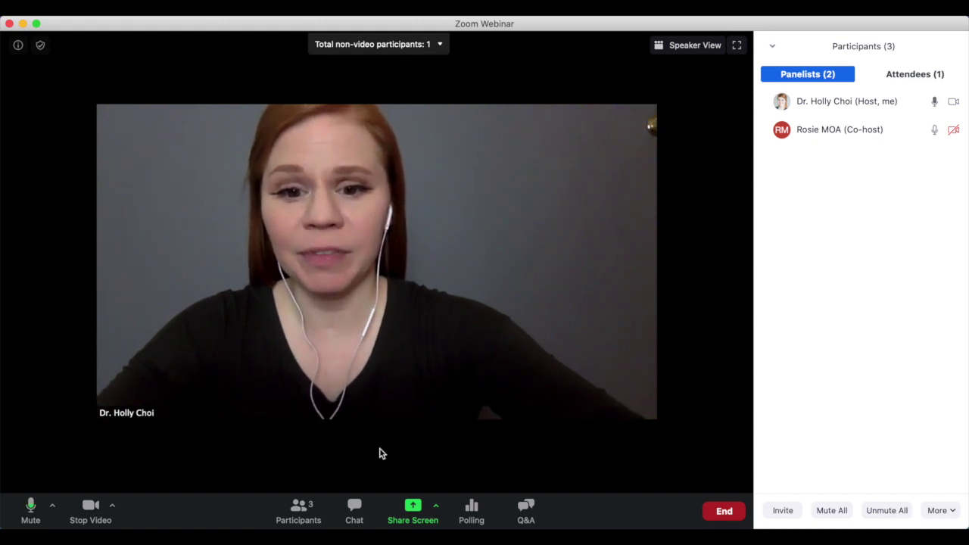
{"action": "left_click", "coordinate": [413, 509]}
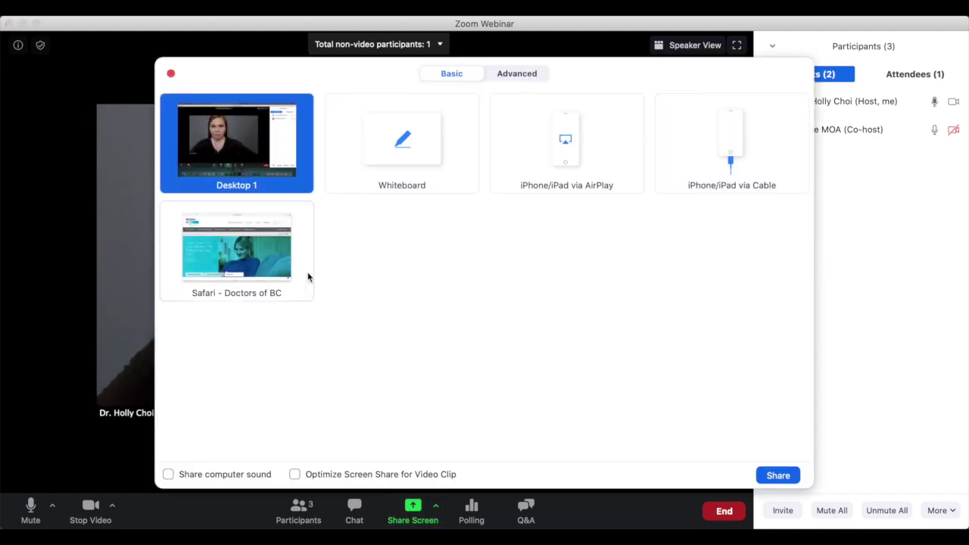
{"action": "left_click", "coordinate": [291, 270]}
{"action": "left_click", "coordinate": [776, 475]}
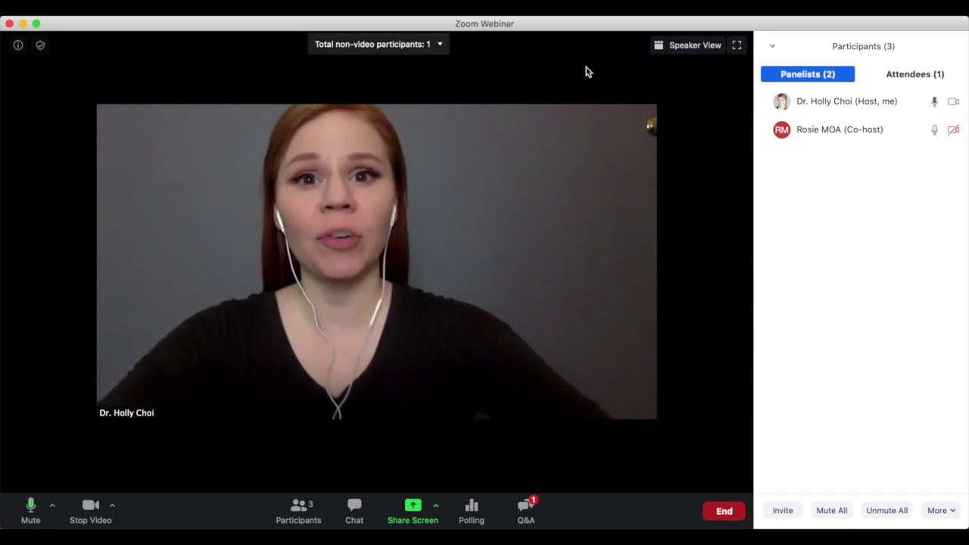
{"action": "left_click", "coordinate": [521, 513]}
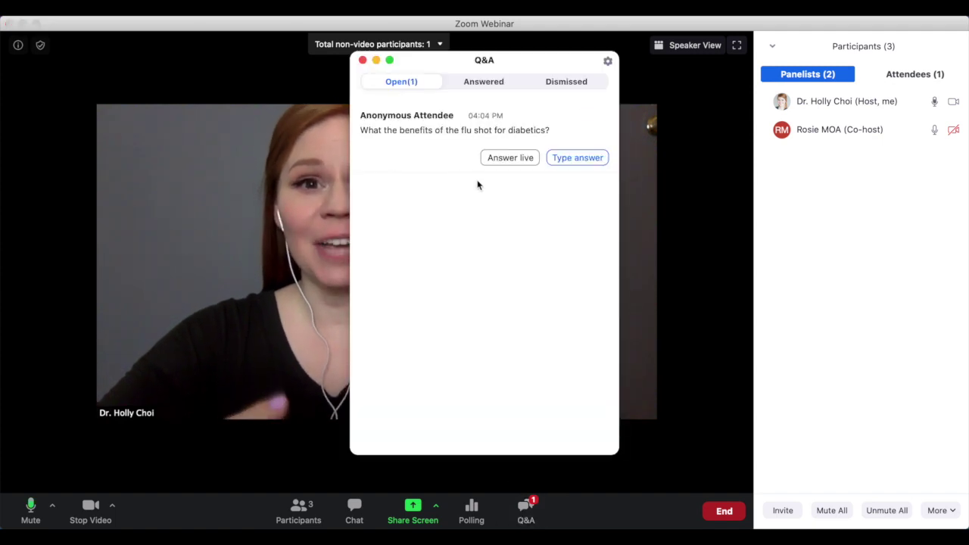
{"action": "left_click_drag", "start_coordinate": [510, 60], "coordinate": [615, 96]}
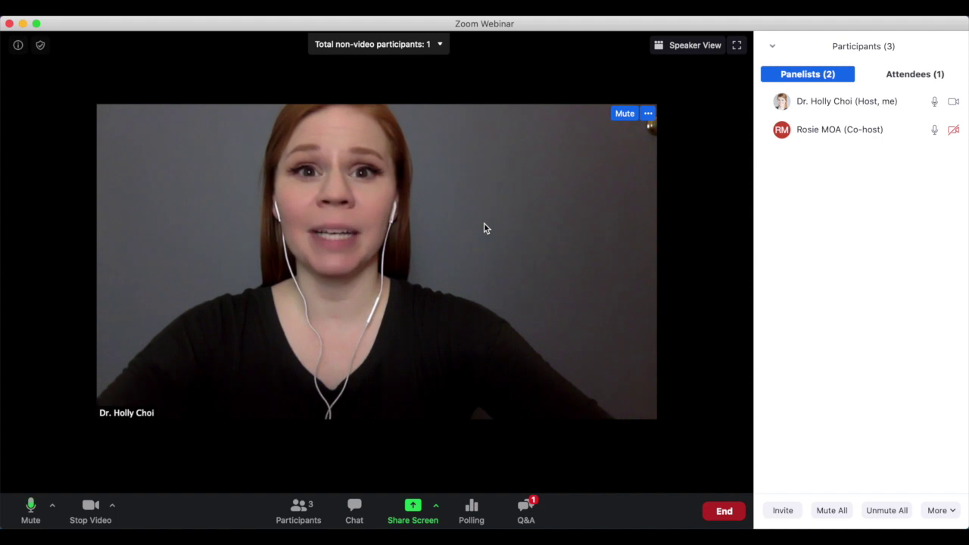
- Open the webinar Chat panel beside the participants list, then bring up the End options
{"action": "left_click", "coordinate": [354, 511]}
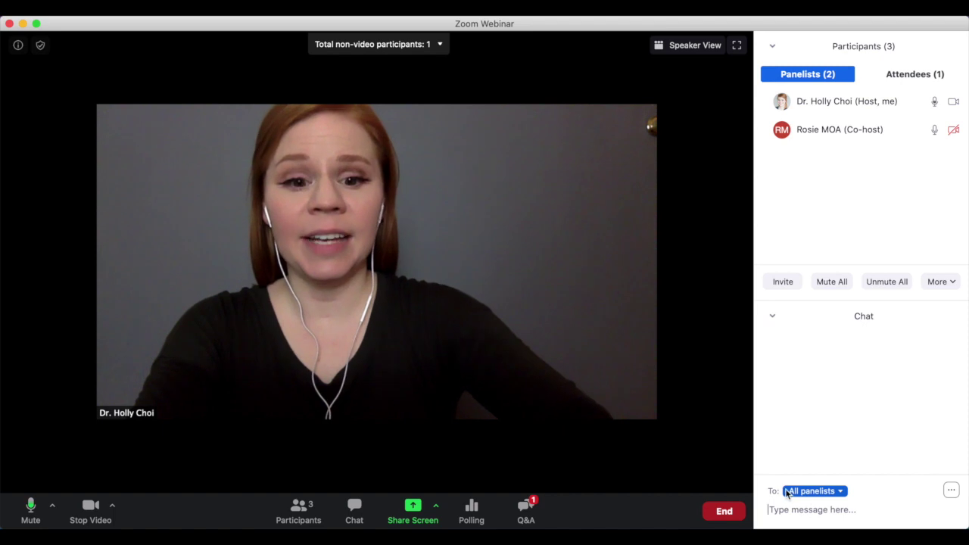
{"action": "left_click", "coordinate": [726, 505]}
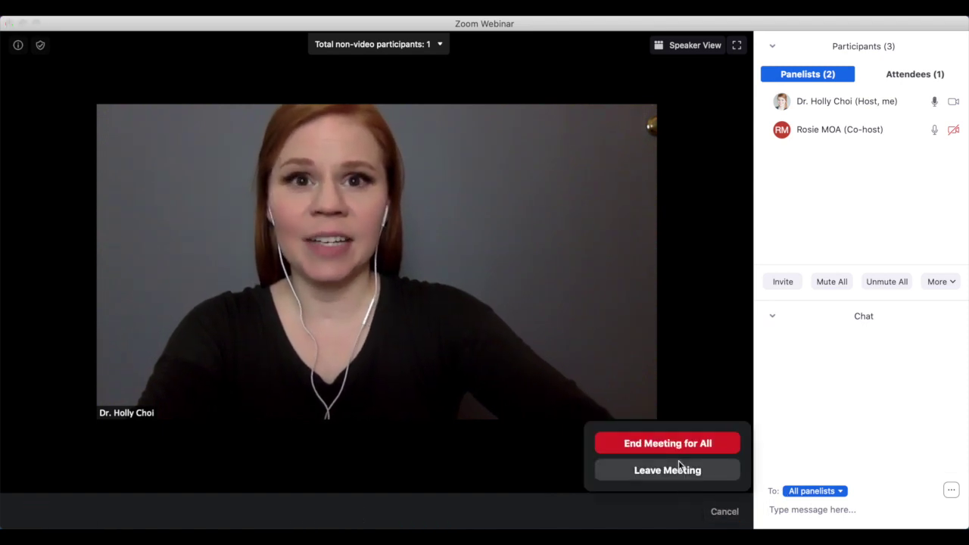